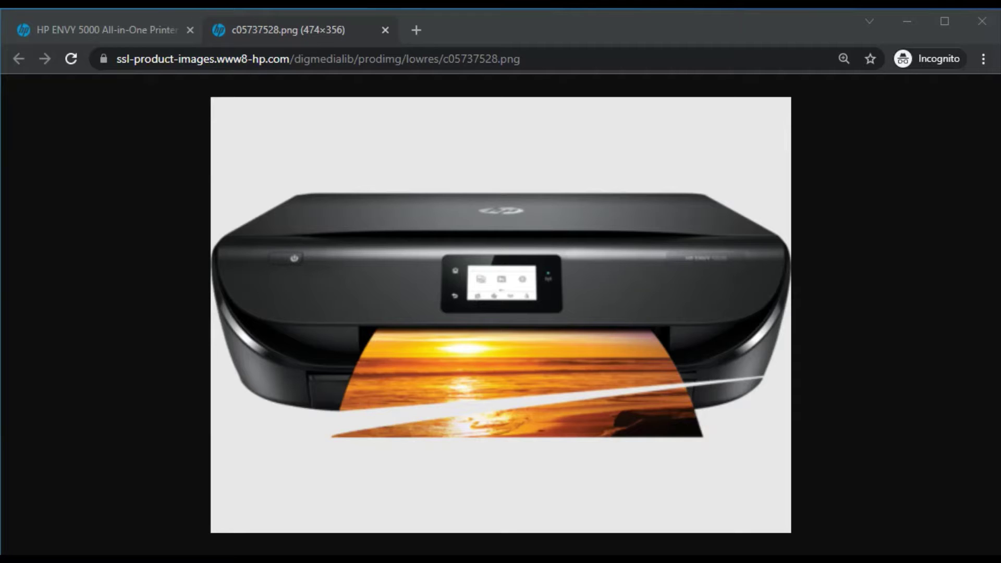
# Step: Open a new Incognito Chrome window and load support.hp.com, landing on support.hp.com/in-en
pyautogui.click(911, 27)
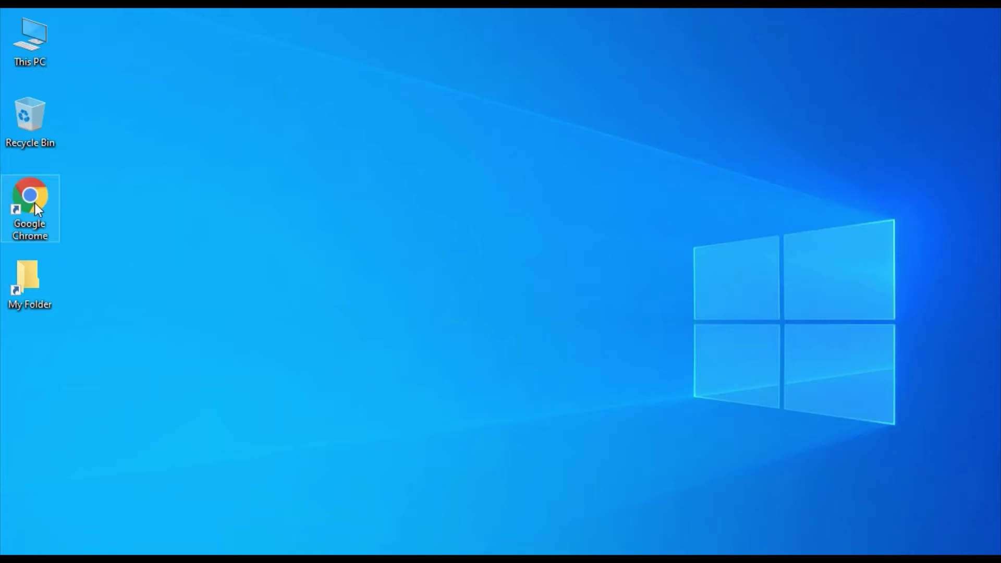
pyautogui.hotkey('alt', 'Tab')
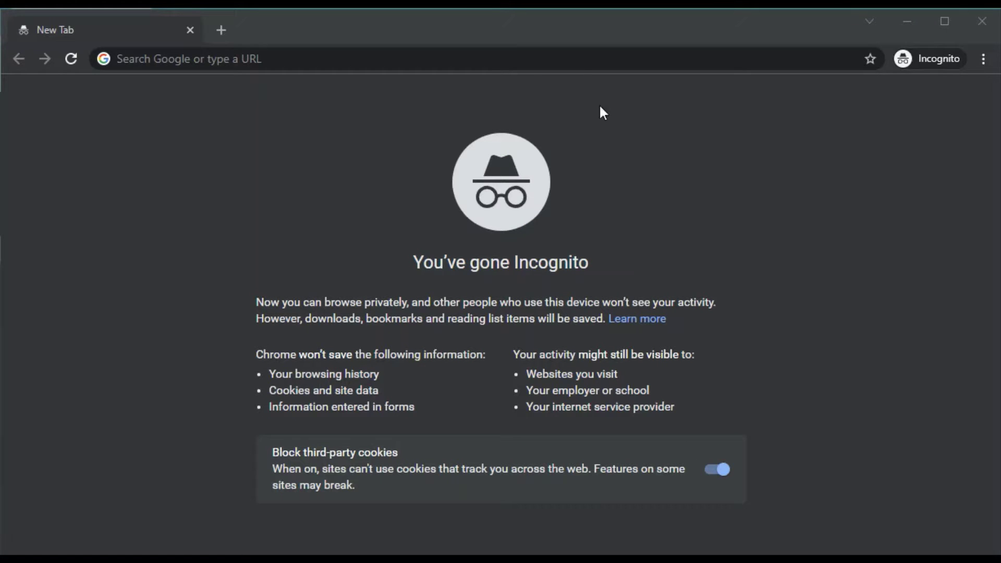
pyautogui.click(566, 61)
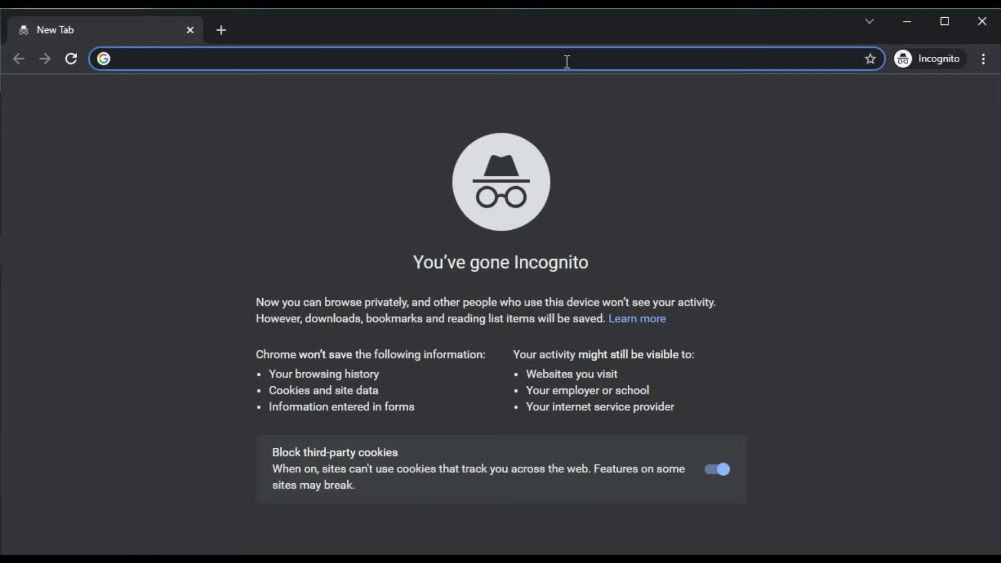
pyautogui.write('su')
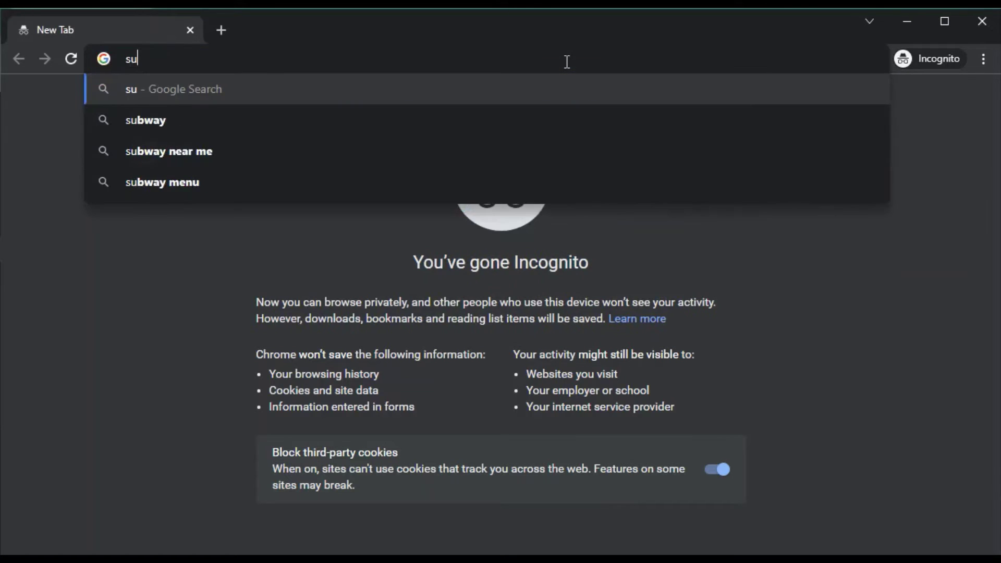
pyautogui.write('pport')
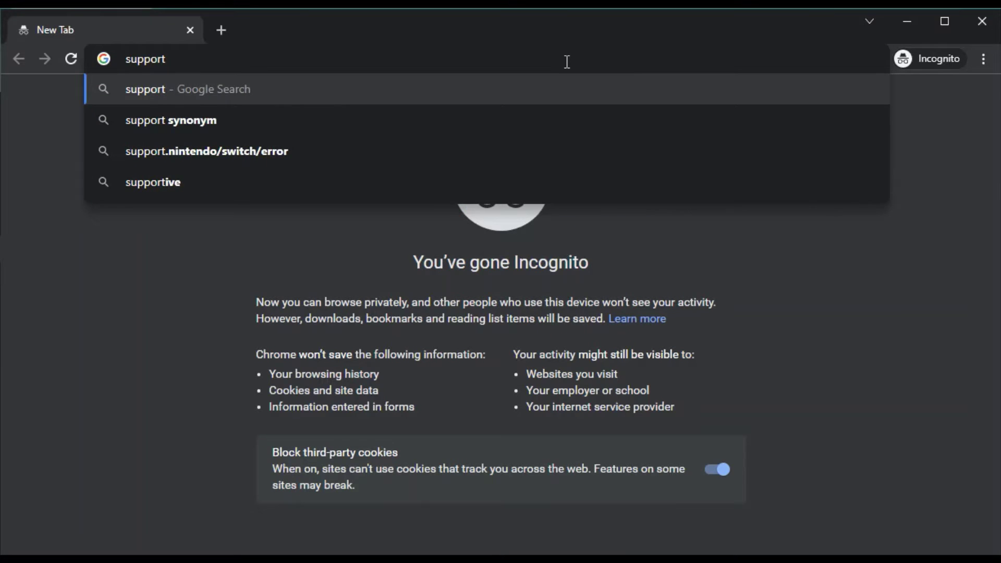
pyautogui.write('.hp.com')
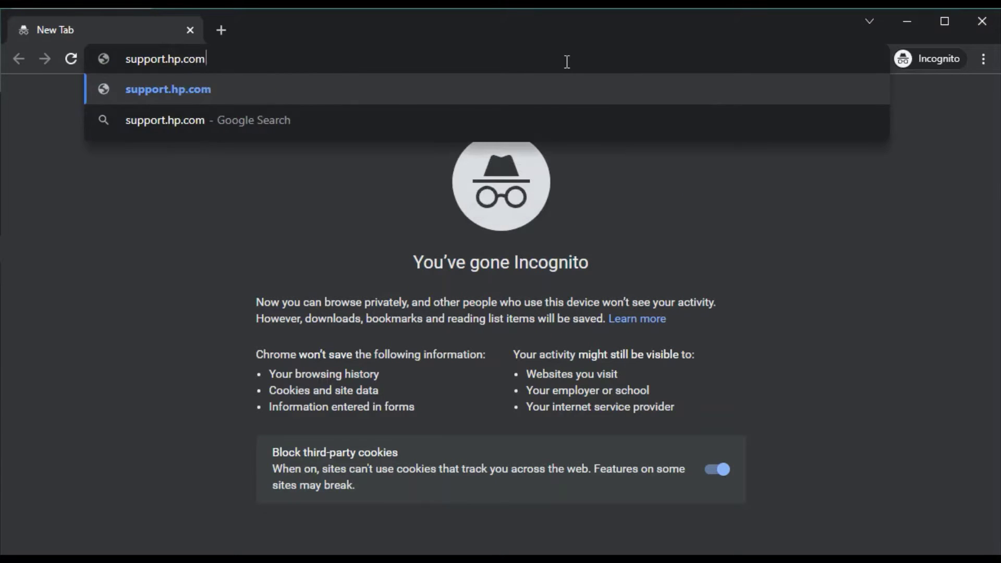
pyautogui.press('Return')
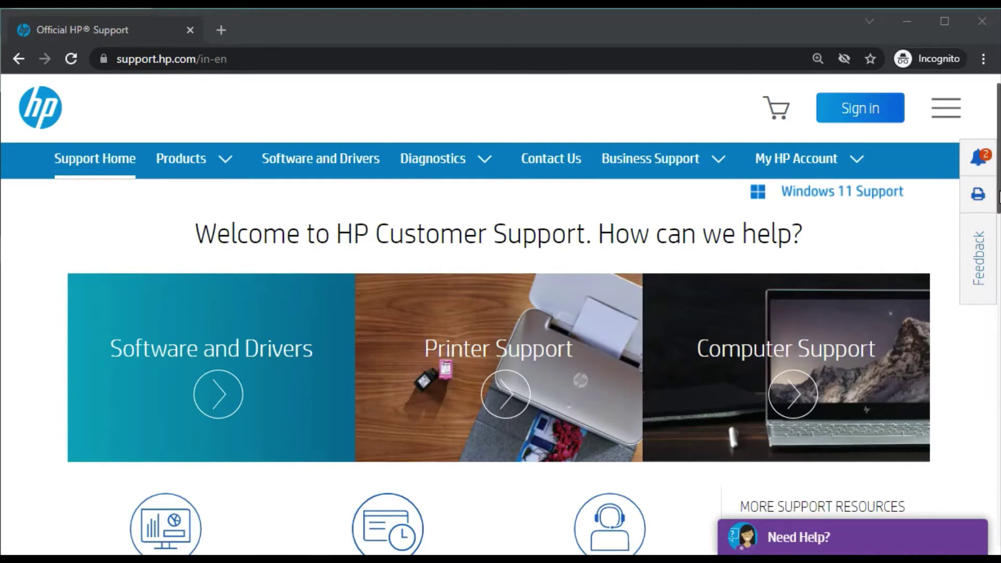
# Step: Enter 'Envy 5000' in the Identify your product field so HP ENVY 5000 All-in-One Printer series is suggested
pyautogui.moveTo(998, 197); pyautogui.dragTo(998, 257)
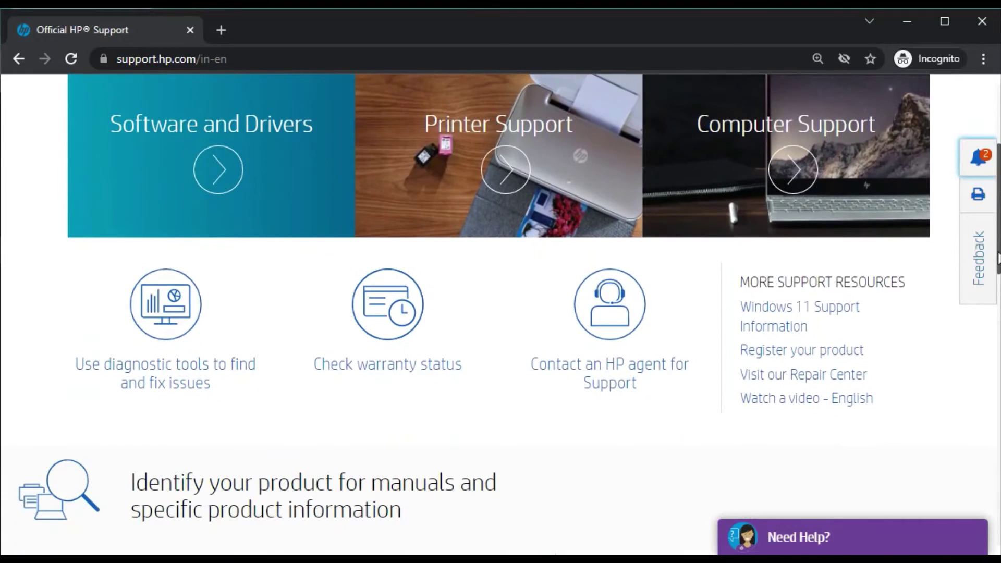
pyautogui.scroll(-6, 431, 344)
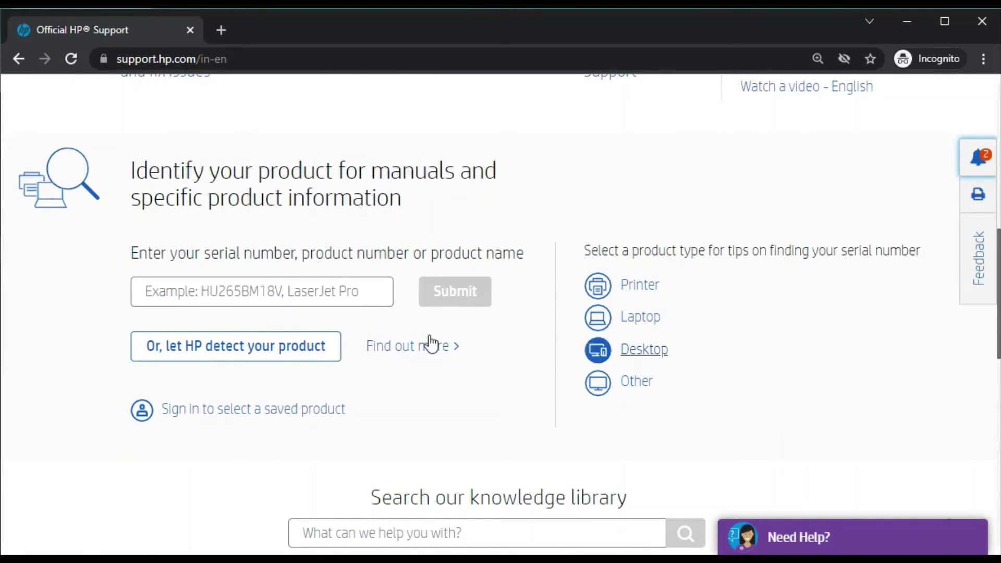
pyautogui.click(338, 290)
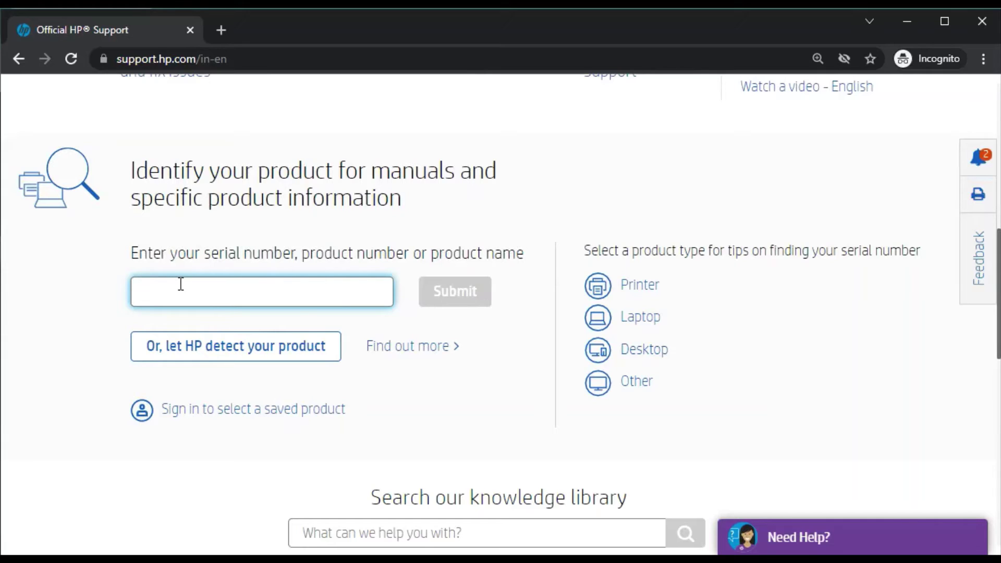
pyautogui.press('Return')
pyautogui.click(297, 287)
pyautogui.hotkey('ctrl', 'v')
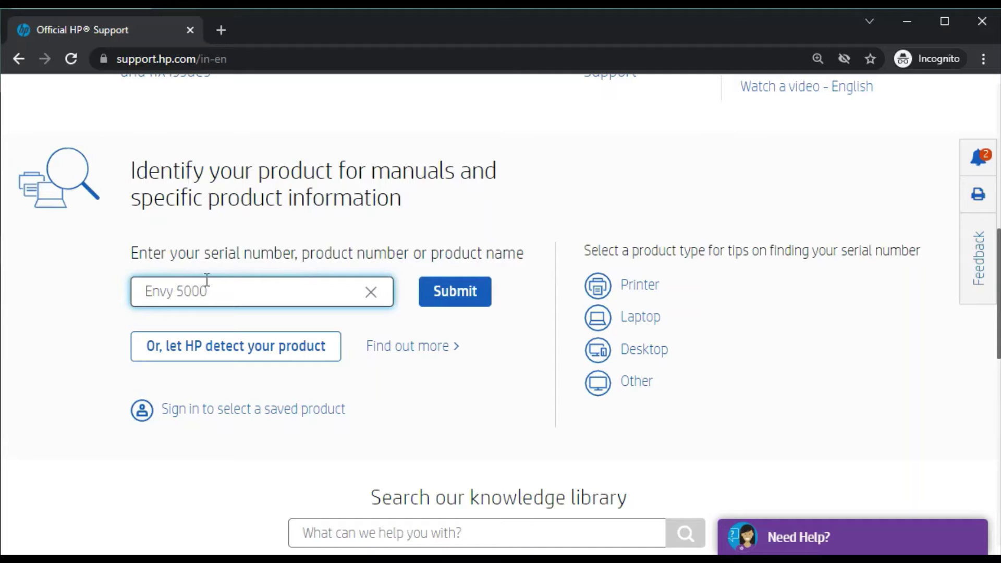
pyautogui.press('BackSpace')
pyautogui.write('0')
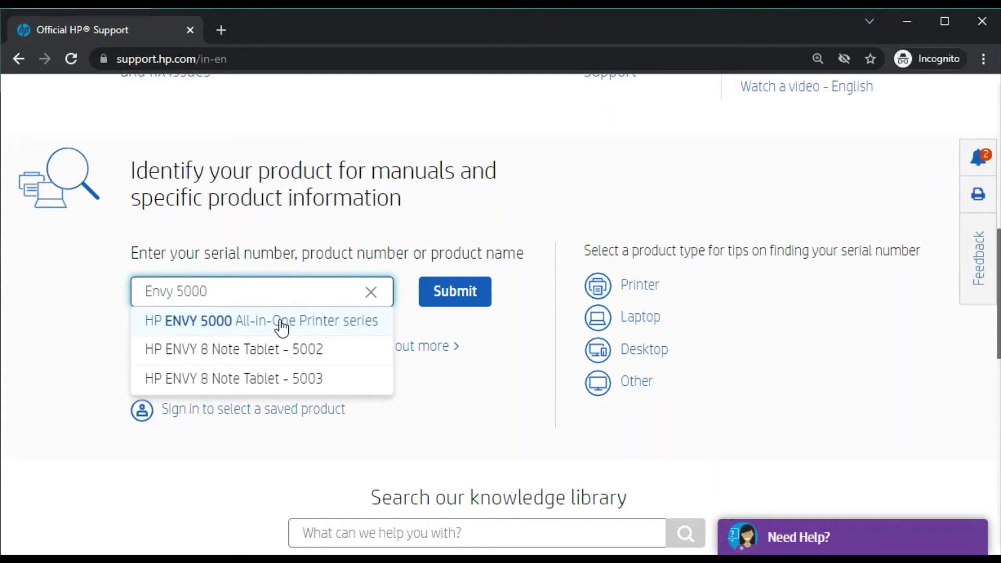
pyautogui.click(326, 323)
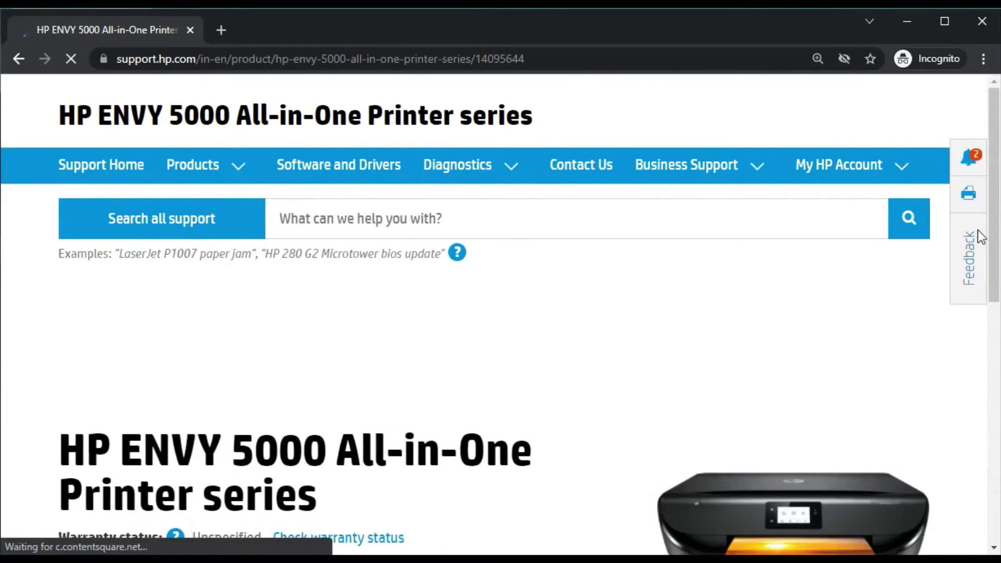
pyautogui.scroll(-6, 995, 208)
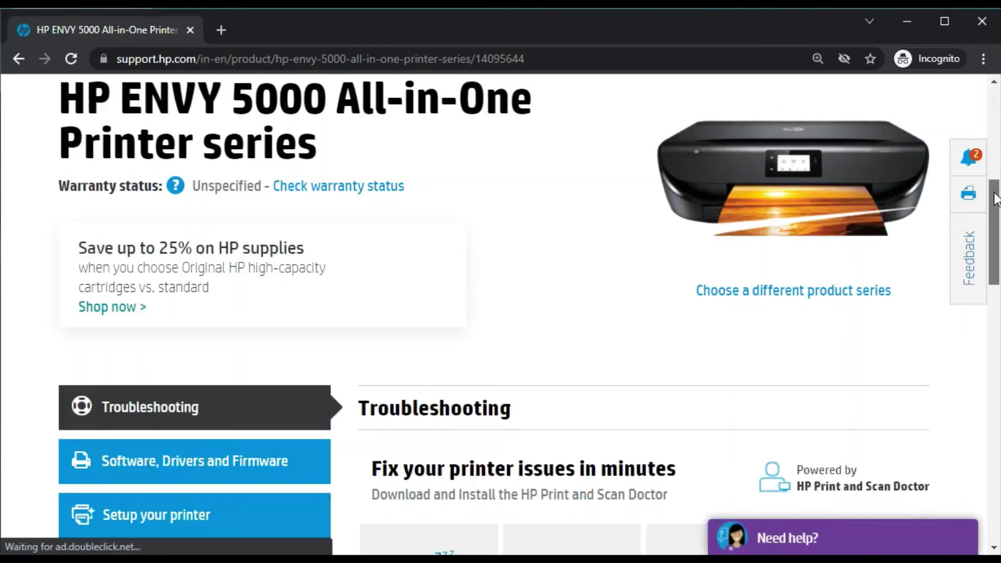
pyautogui.scroll(3, 994, 172)
pyautogui.scroll(2, 994, 159)
pyautogui.scroll(-2, 995, 162)
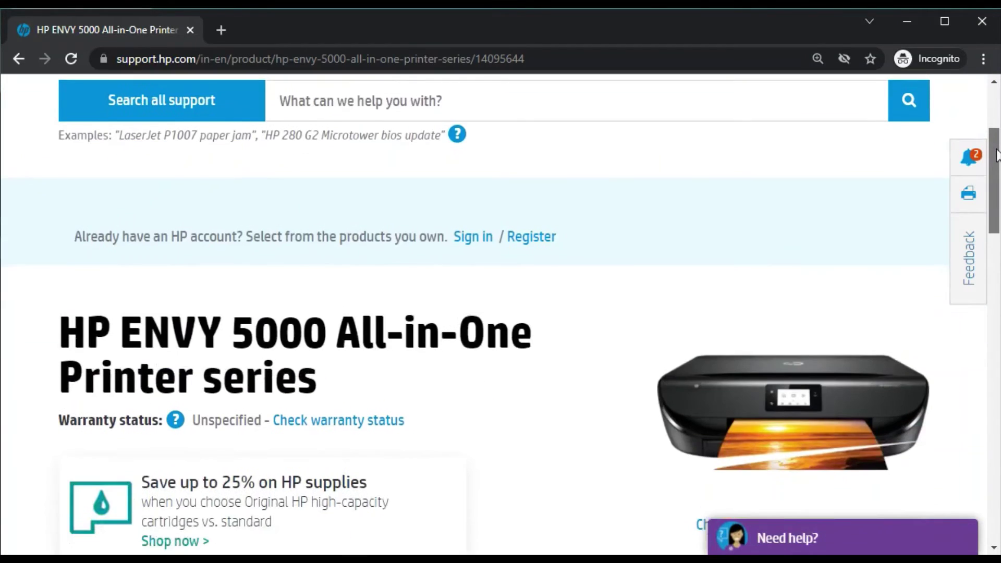
pyautogui.scroll(-1, 996, 164)
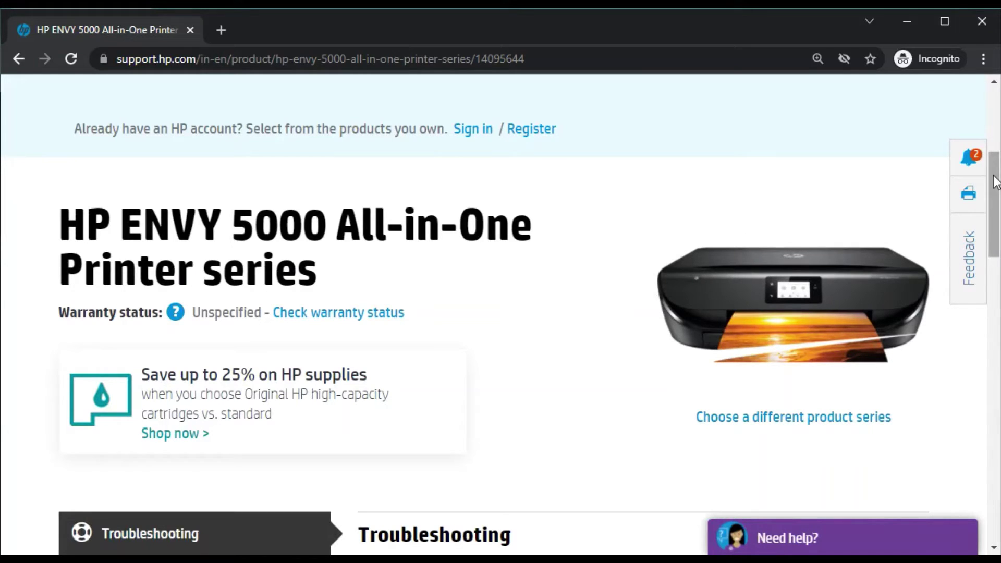
pyautogui.scroll(-1, 995, 193)
pyautogui.scroll(-5, 995, 192)
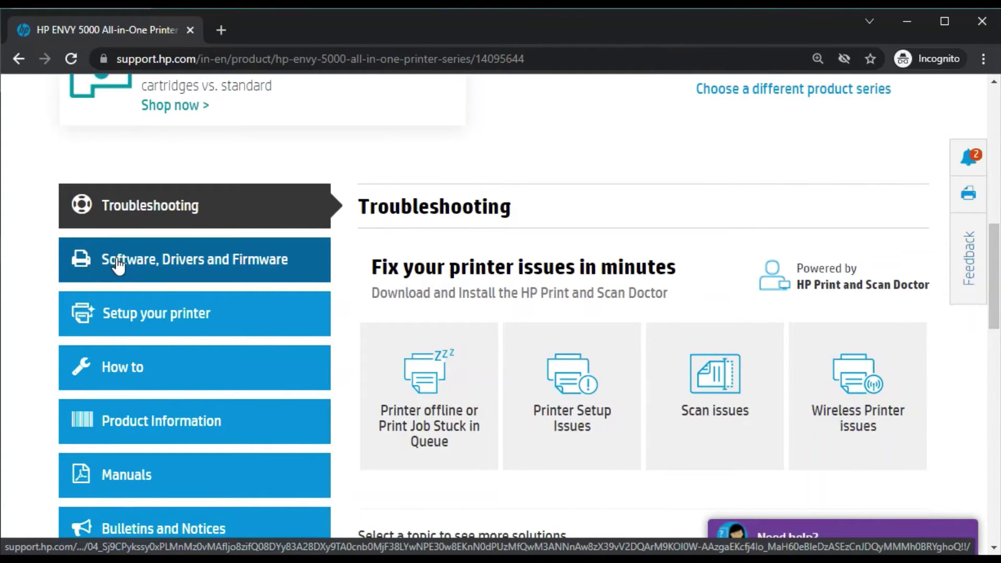
# Step: Open the ENVY 5000 Software, Drivers and Firmware page and scroll down to the driver categories
pyautogui.click(177, 263)
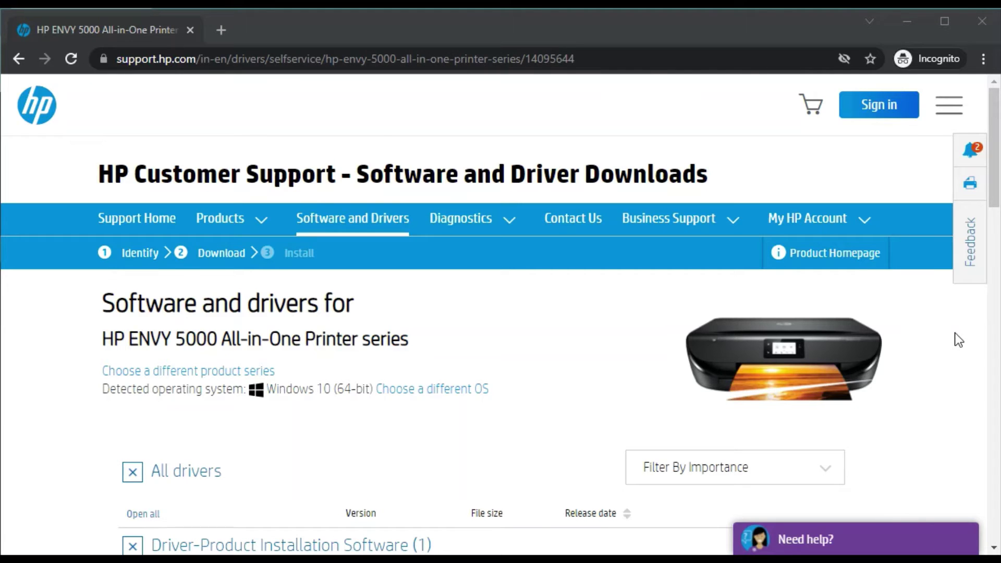
pyautogui.moveTo(995, 177); pyautogui.dragTo(994, 207)
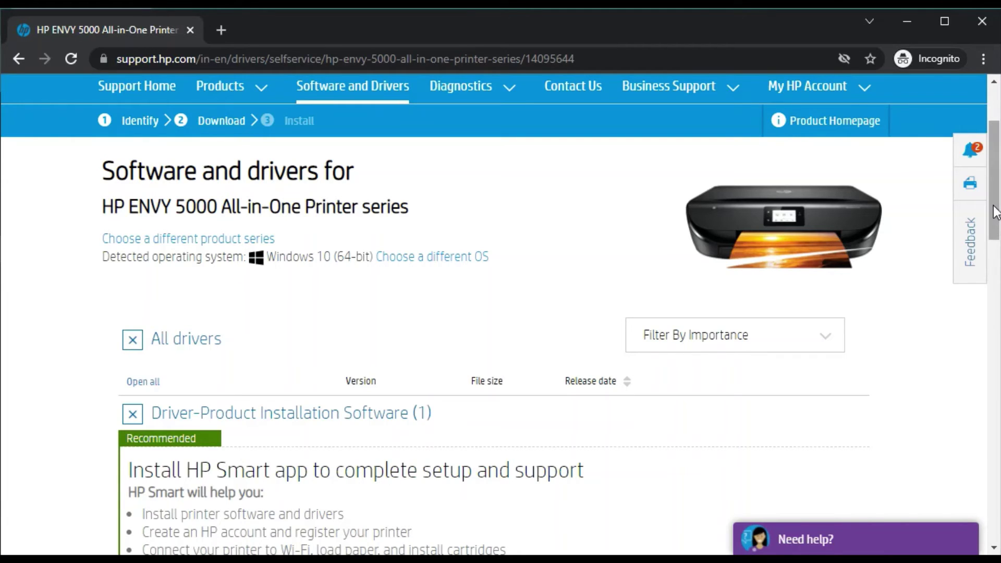
pyautogui.moveTo(994, 215); pyautogui.dragTo(994, 264)
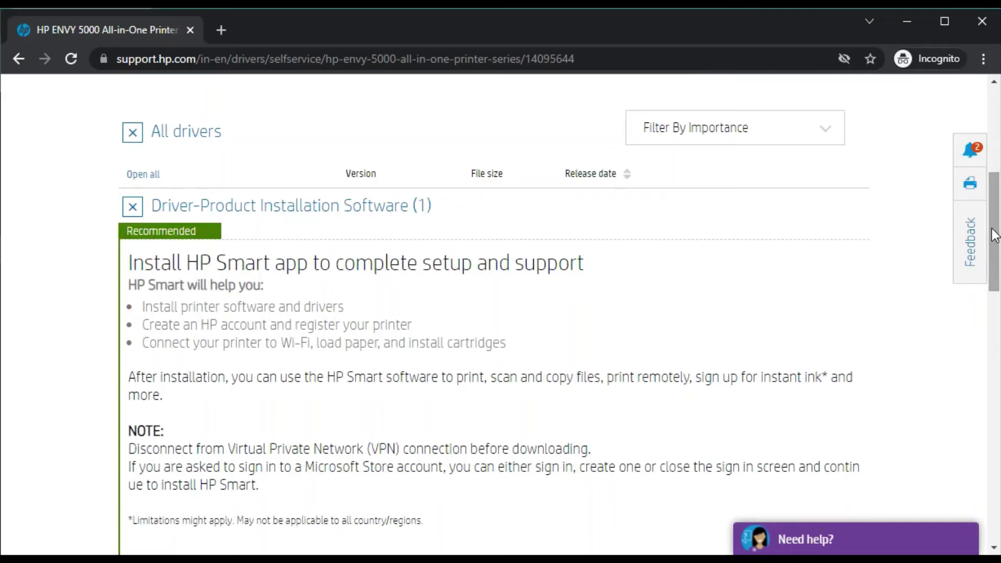
pyautogui.scroll(-1, 84, 256)
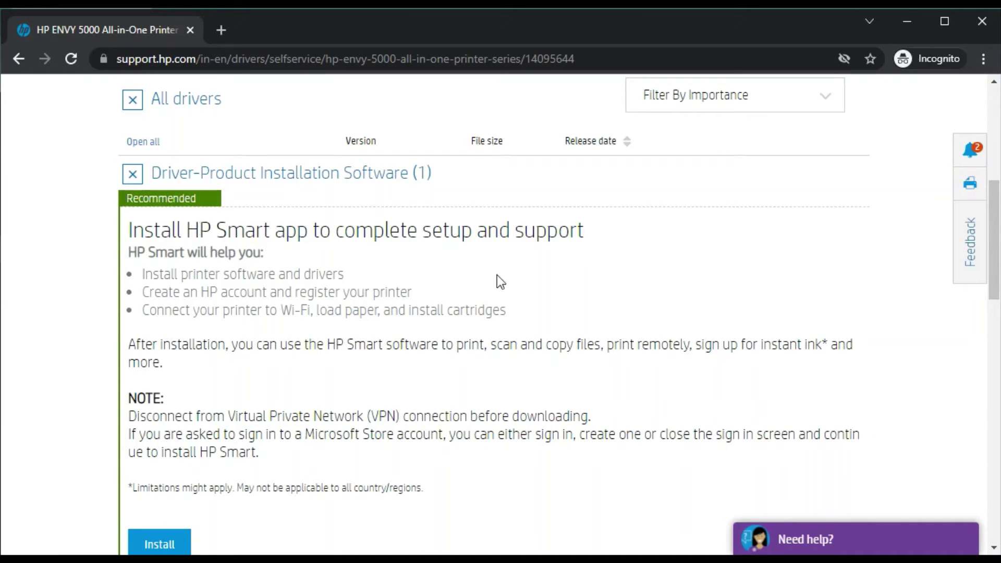
pyautogui.scroll(-1, 996, 230)
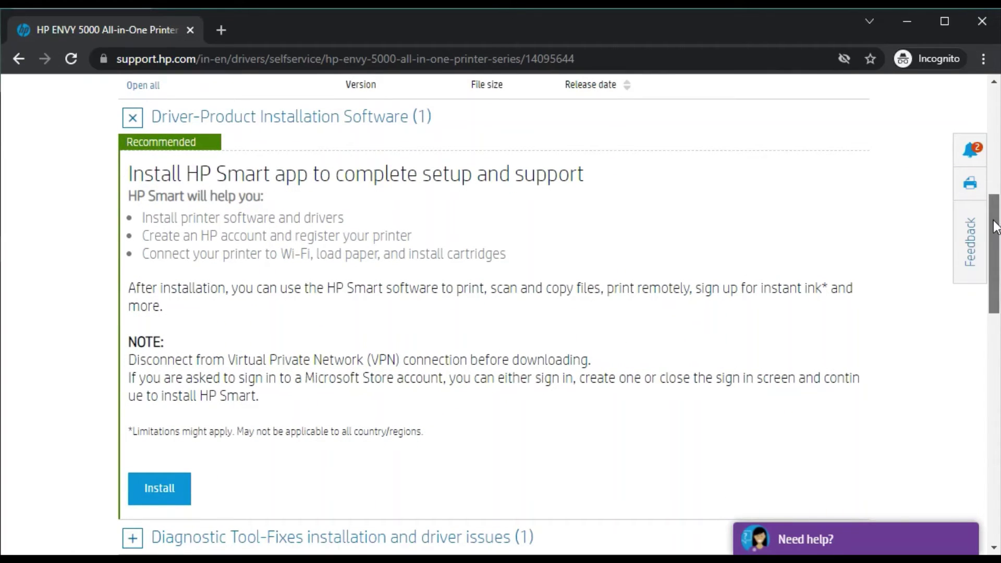
pyautogui.moveTo(996, 227); pyautogui.dragTo(995, 231)
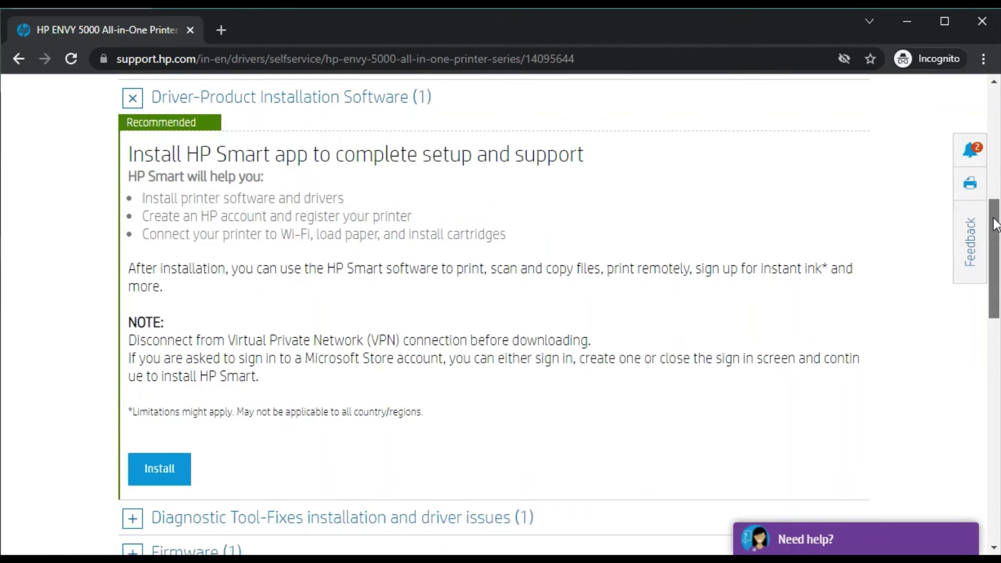
pyautogui.scroll(1, 996, 225)
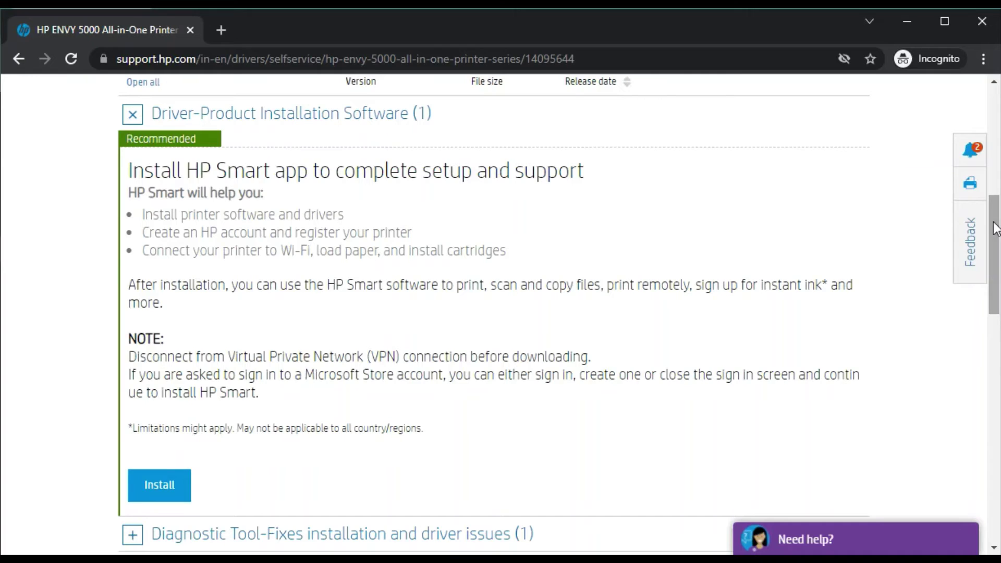
pyautogui.scroll(-1, 996, 227)
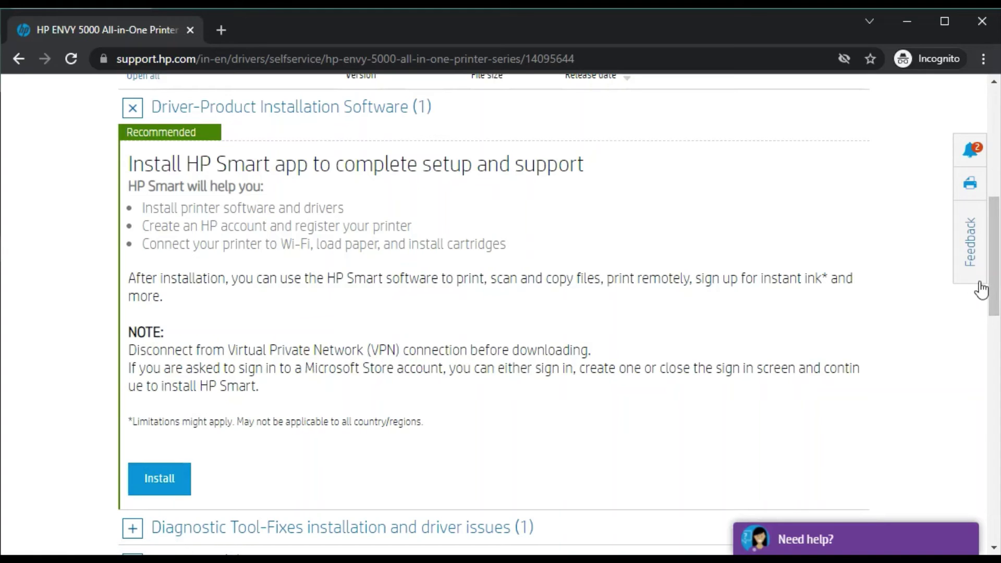
pyautogui.scroll(-1, 995, 237)
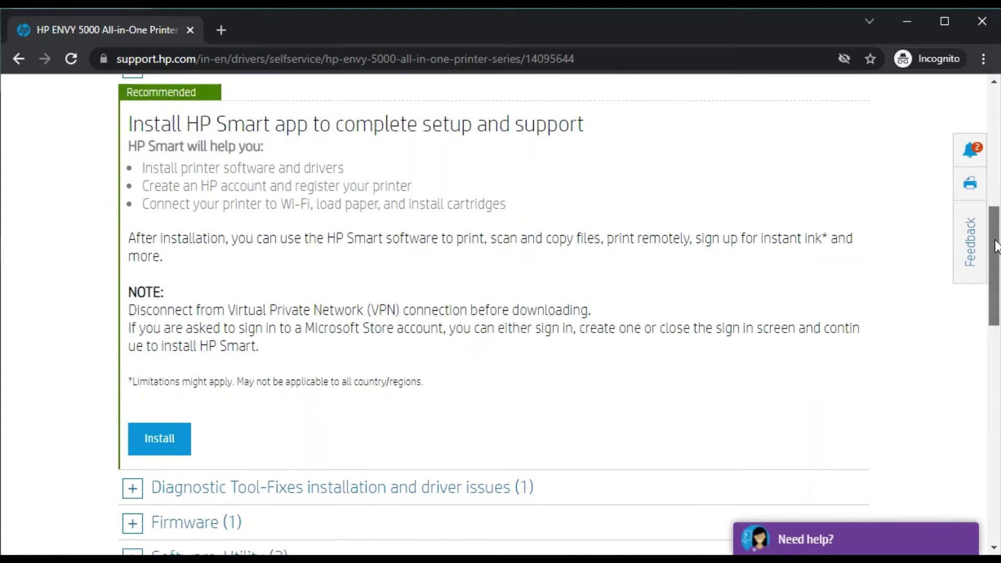
pyautogui.moveTo(995, 237); pyautogui.dragTo(996, 239)
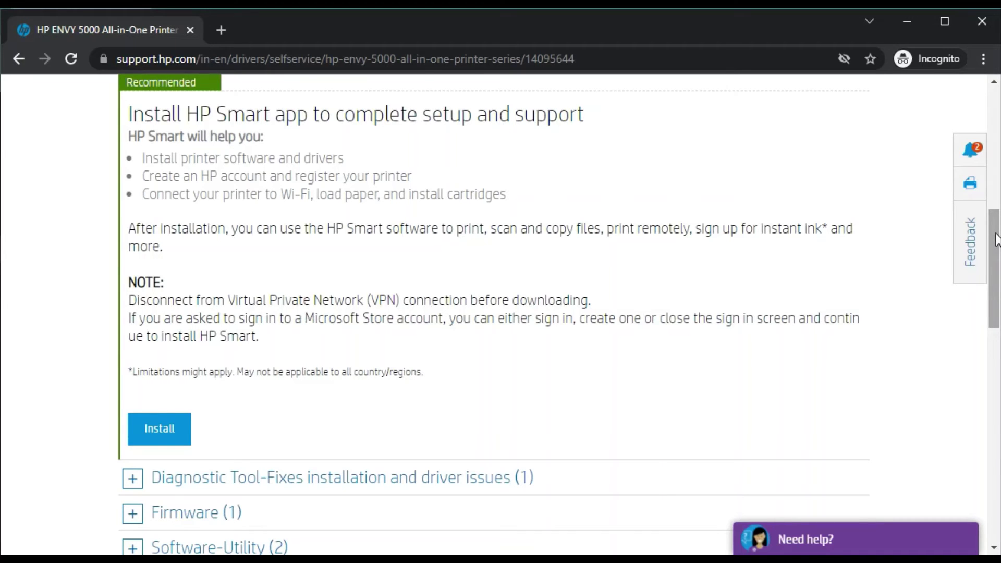
pyautogui.scroll(-3, 995, 239)
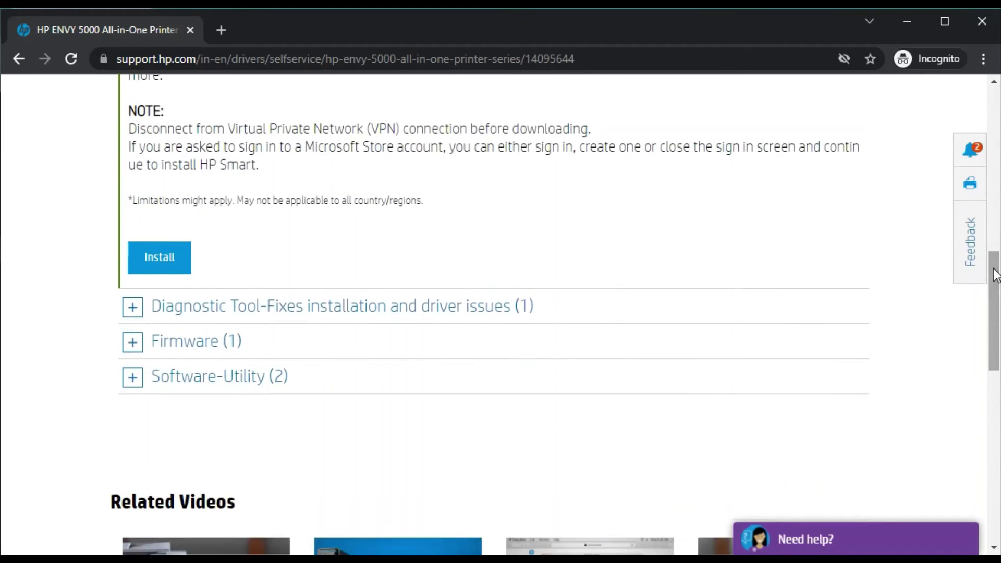
# Step: Expand Diagnostic Tool-Fixes, Firmware and Software-Utility, listing Print and Scan Doctor 5.6.3.007 and firmware 2143B
pyautogui.click(133, 308)
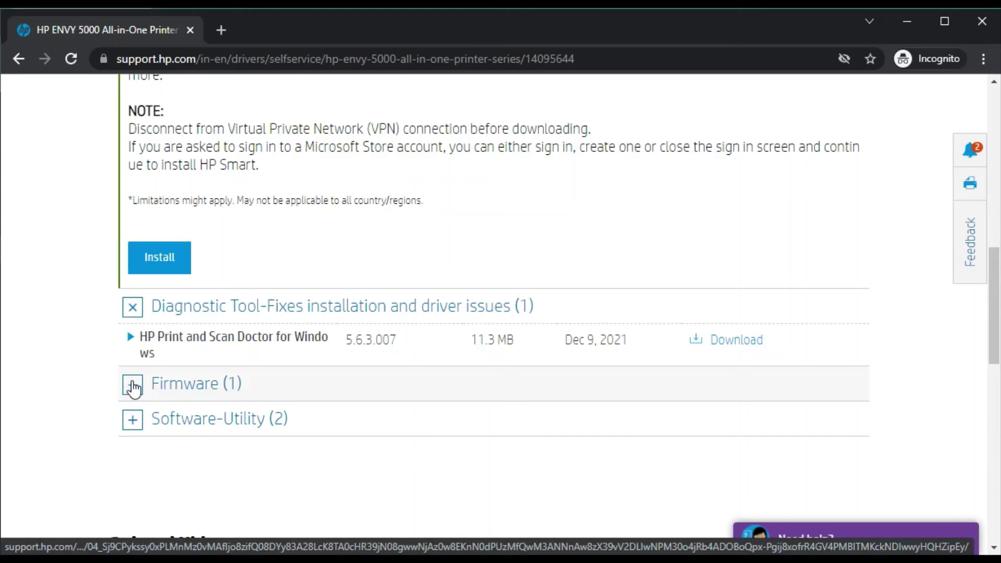
pyautogui.click(132, 387)
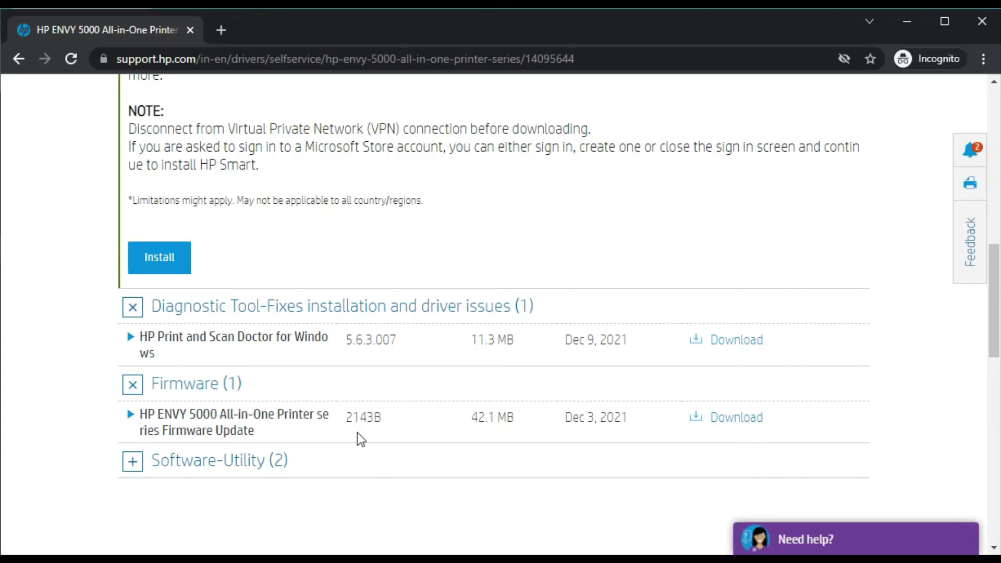
pyautogui.click(133, 385)
pyautogui.moveTo(994, 311); pyautogui.dragTo(994, 336)
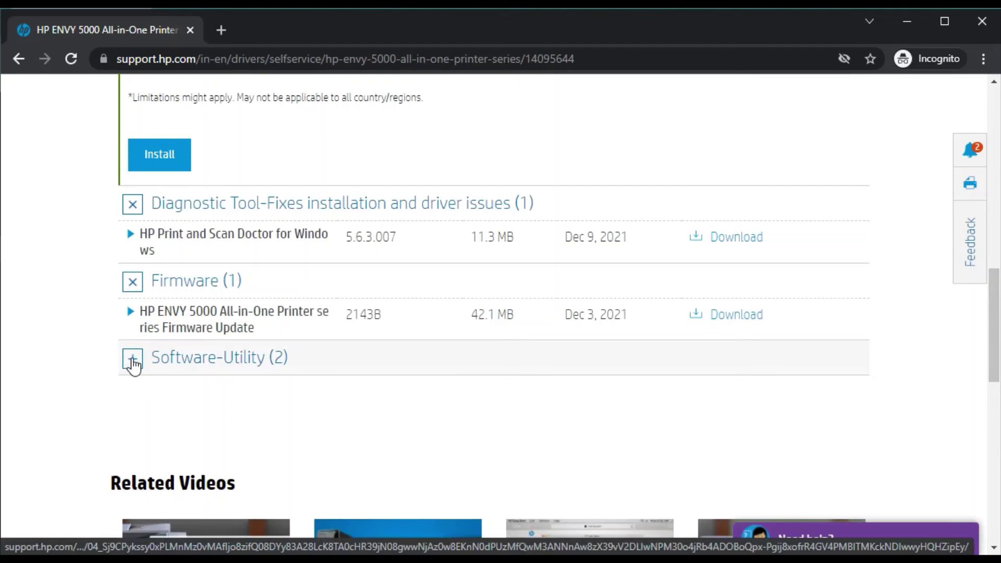
pyautogui.click(133, 361)
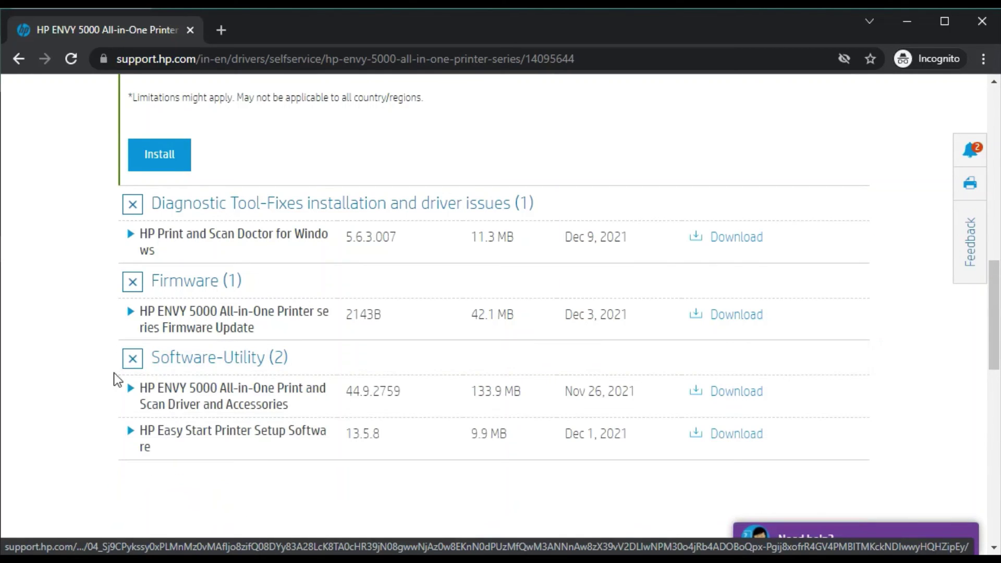